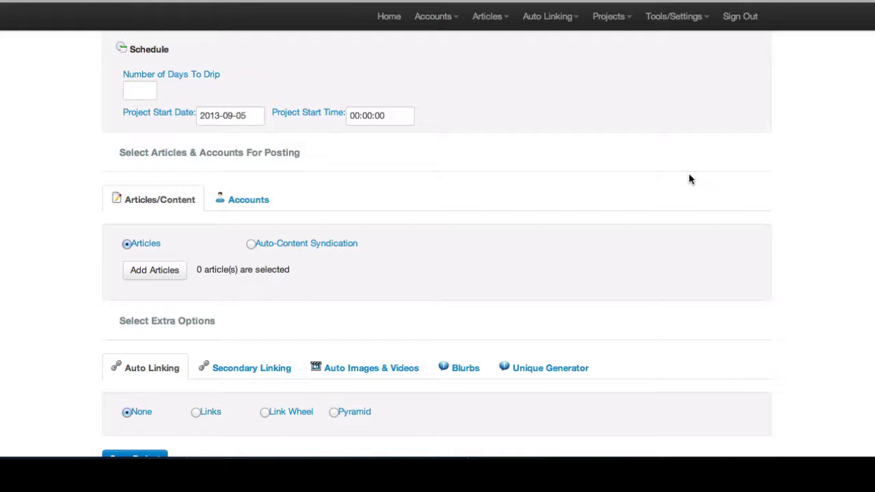
# Set the project's content type to Auto-Content Syndication
pyautogui.scroll(1, 676, 137)
pyautogui.scroll(-2, 676, 137)
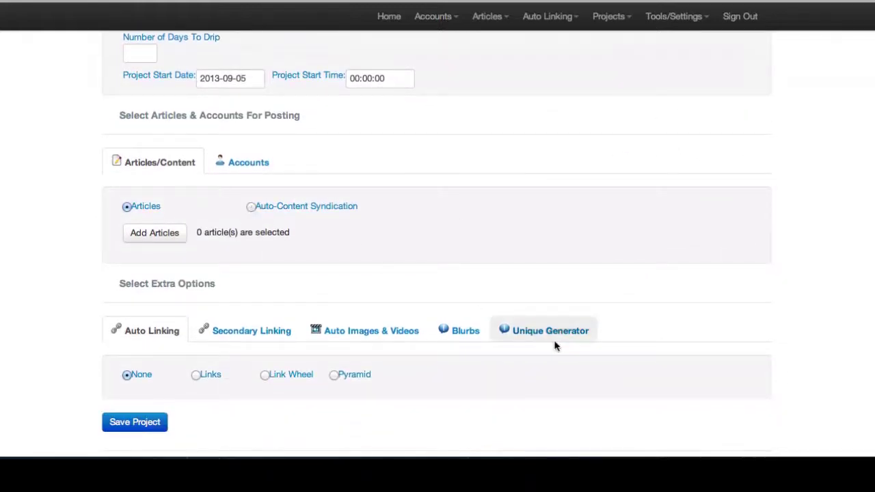
pyautogui.scroll(3, 512, 226)
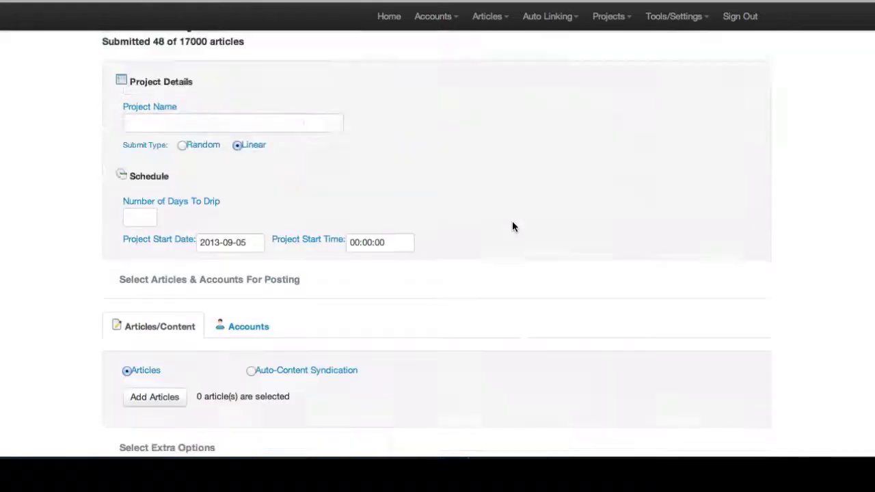
pyautogui.scroll(-3, 513, 226)
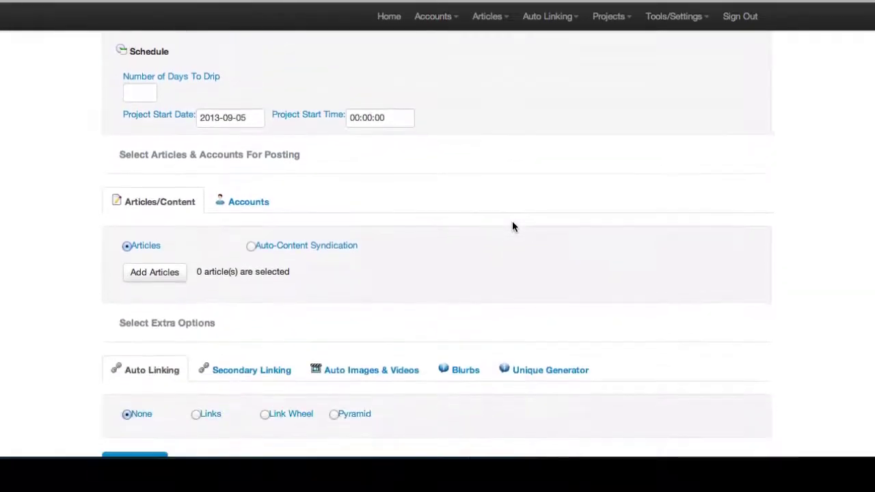
pyautogui.scroll(1, 461, 218)
pyautogui.scroll(-1, 462, 218)
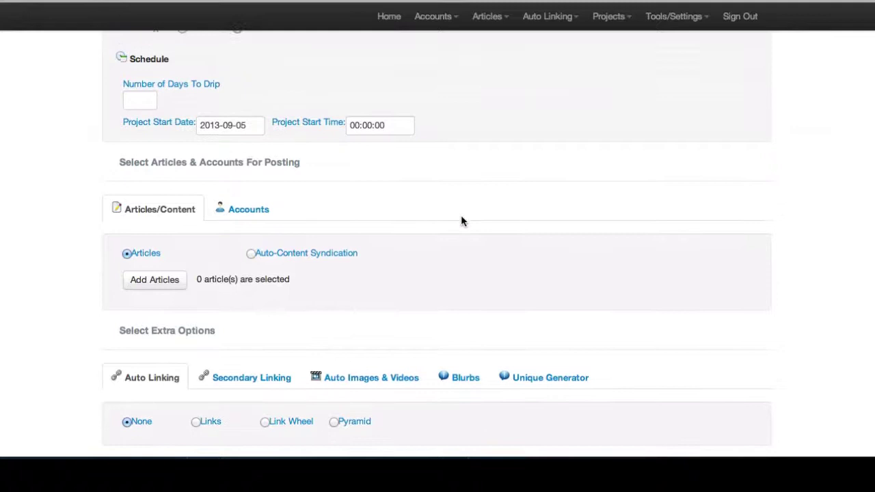
pyautogui.click(250, 254)
pyautogui.scroll(-2, 471, 234)
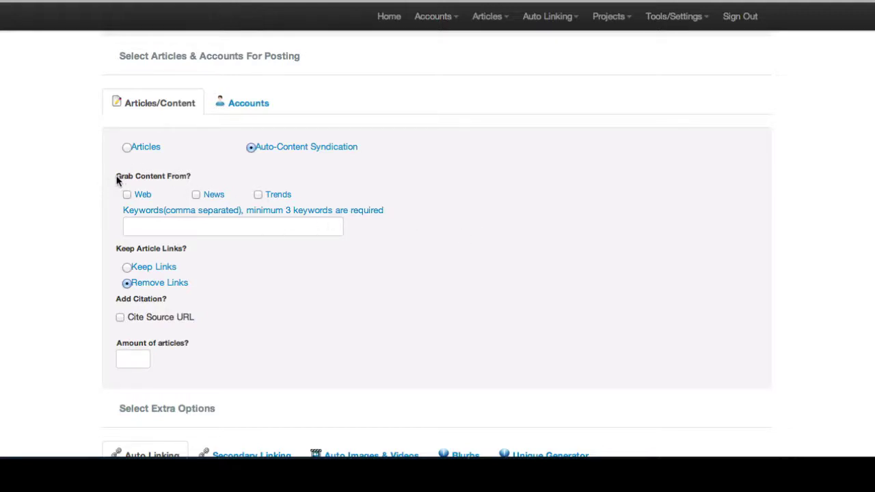
# Try different combinations of the Web, News and Trends sources for grabbing content
pyautogui.moveTo(117, 178); pyautogui.dragTo(191, 176)
pyautogui.click(199, 178)
pyautogui.click(127, 196)
pyautogui.click(197, 196)
pyautogui.click(259, 196)
pyautogui.click(194, 197)
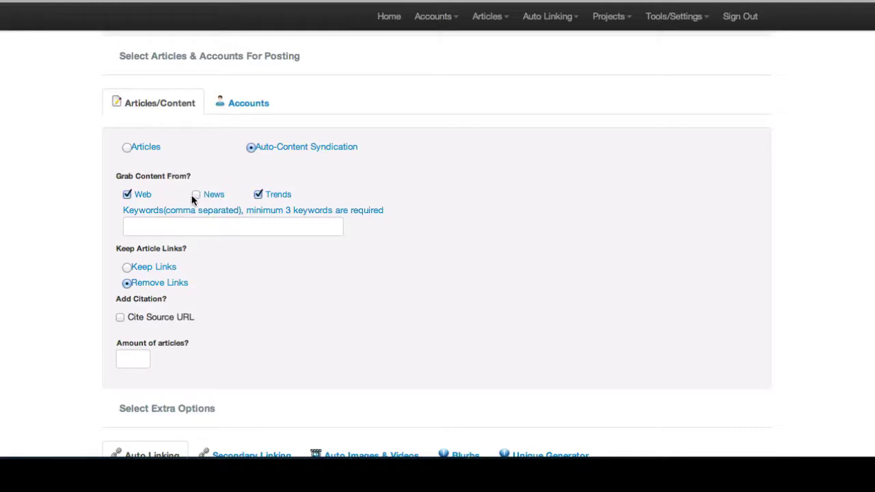
pyautogui.click(127, 195)
pyautogui.click(258, 194)
pyautogui.click(128, 195)
pyautogui.click(196, 196)
pyautogui.click(196, 195)
pyautogui.click(127, 195)
pyautogui.click(258, 195)
pyautogui.click(258, 195)
# Grab content from Web and News using the keywords "dogs,dog training,how to train your dog,good dog training tips"
pyautogui.click(126, 195)
pyautogui.click(196, 195)
pyautogui.scroll(-2, 430, 207)
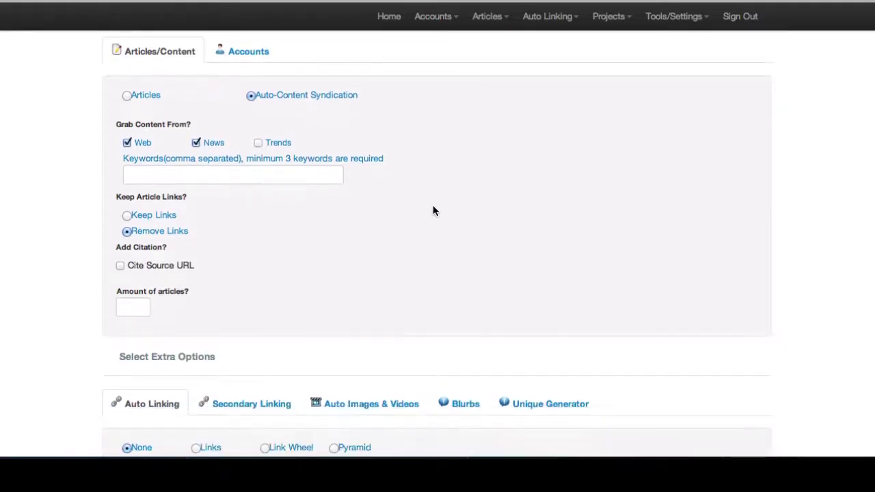
pyautogui.click(242, 177)
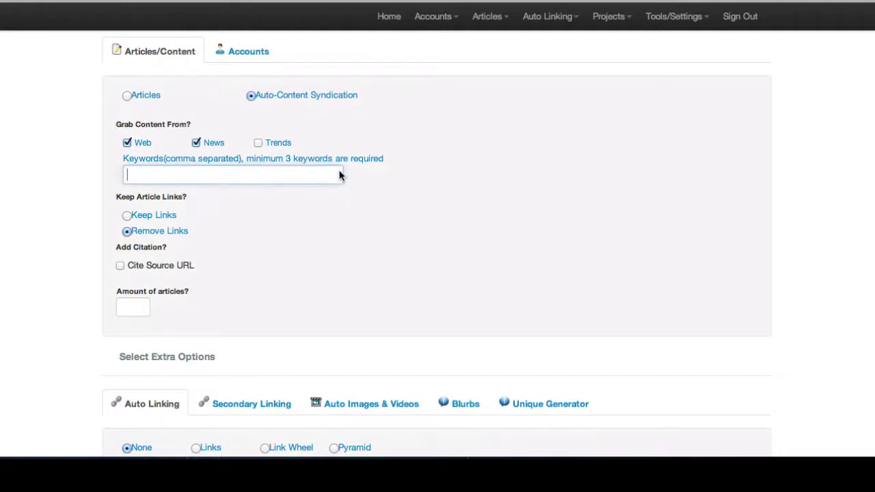
pyautogui.write('dogs,dog training,')
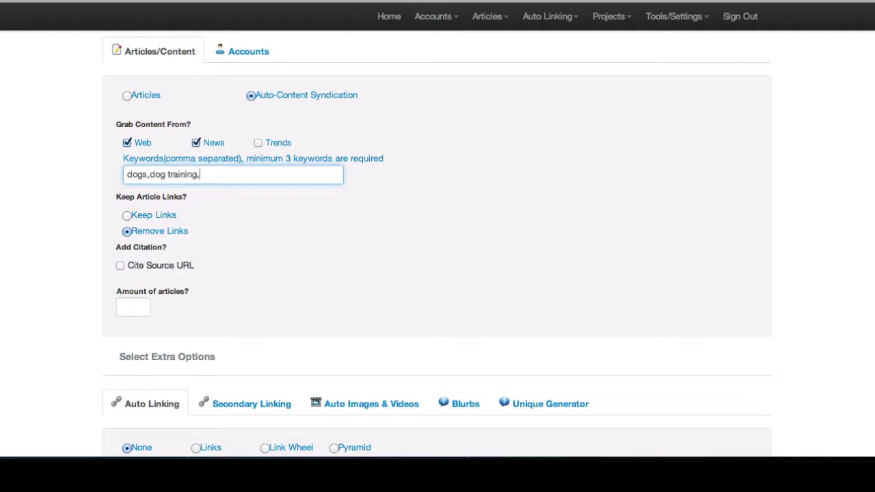
pyautogui.write('how to train your dog,')
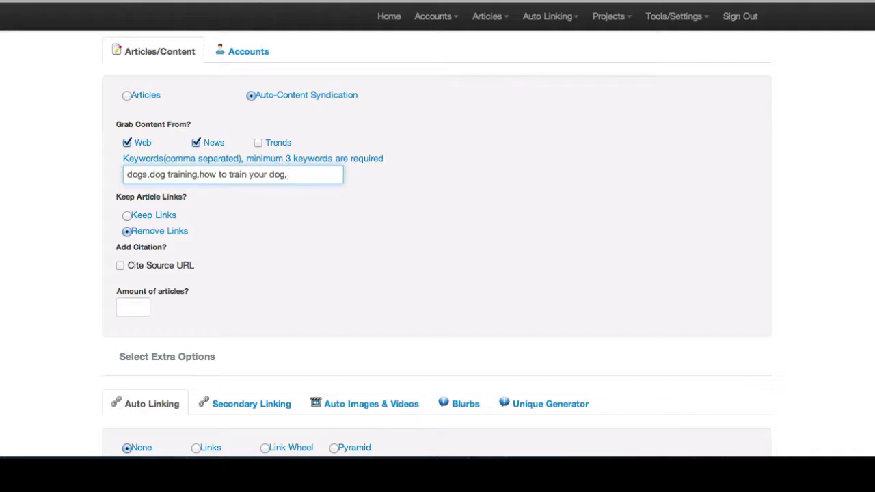
pyautogui.write('good dog training t')
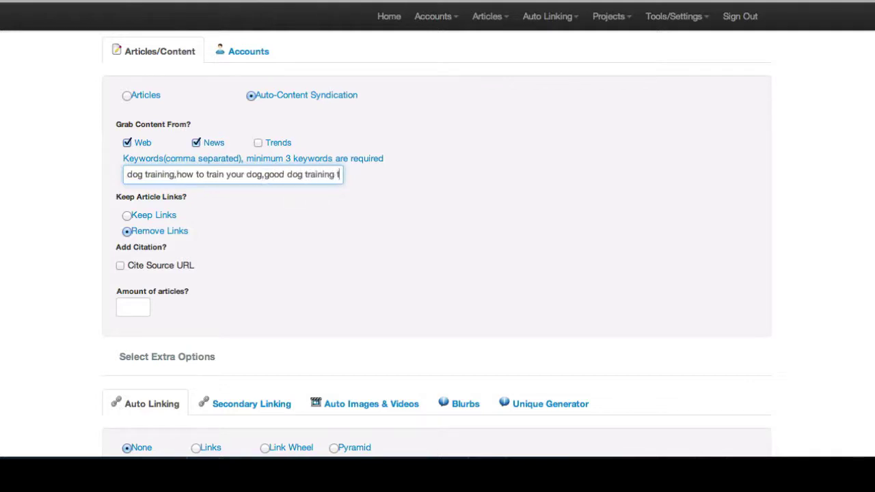
pyautogui.write('ips')
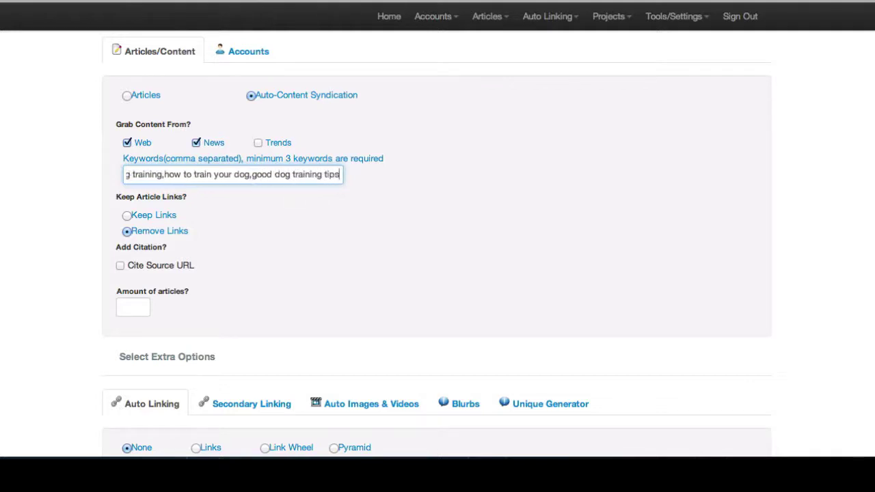
pyautogui.tripleClick(342, 176)
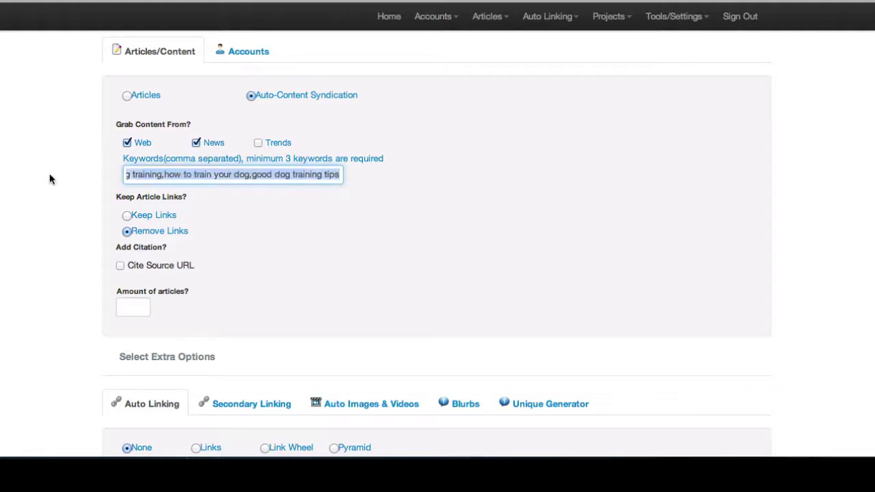
pyautogui.click(260, 233)
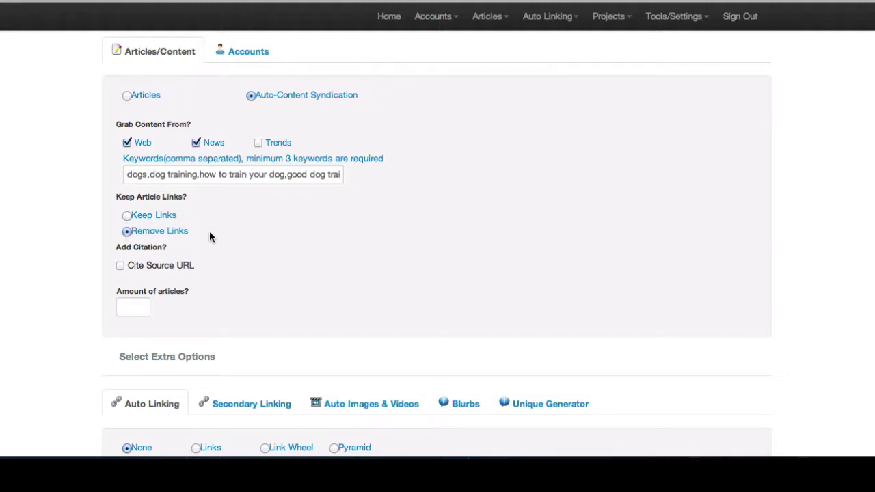
# Enable citing the source URL and set the amount of articles to 10
pyautogui.click(121, 267)
pyautogui.click(127, 308)
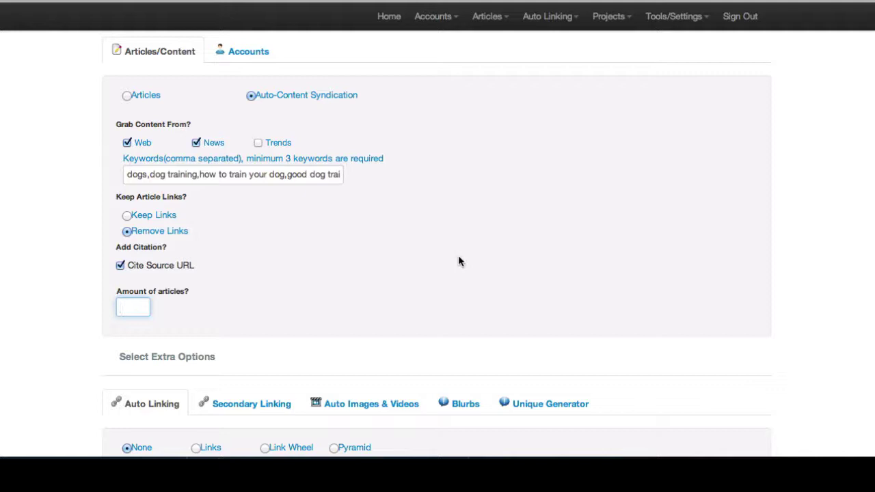
pyautogui.write('10')
# Search the posting accounts for "wordpress" and add all the listed accounts to the project
pyautogui.scroll(3, 463, 325)
pyautogui.click(227, 186)
pyautogui.scroll(-2, 430, 239)
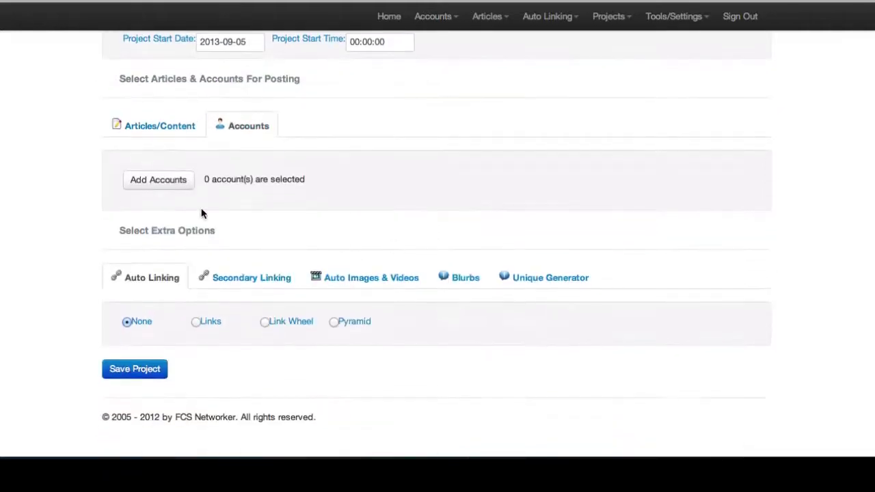
pyautogui.click(158, 180)
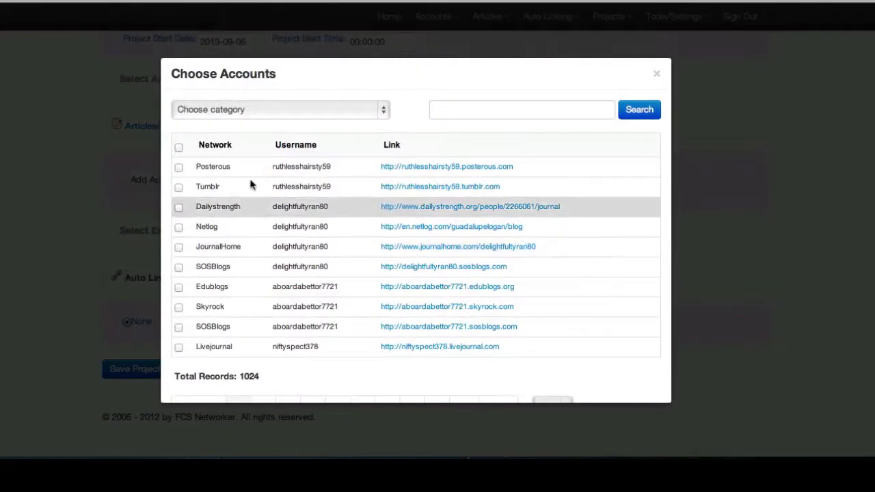
pyautogui.click(543, 111)
pyautogui.write('wordpress')
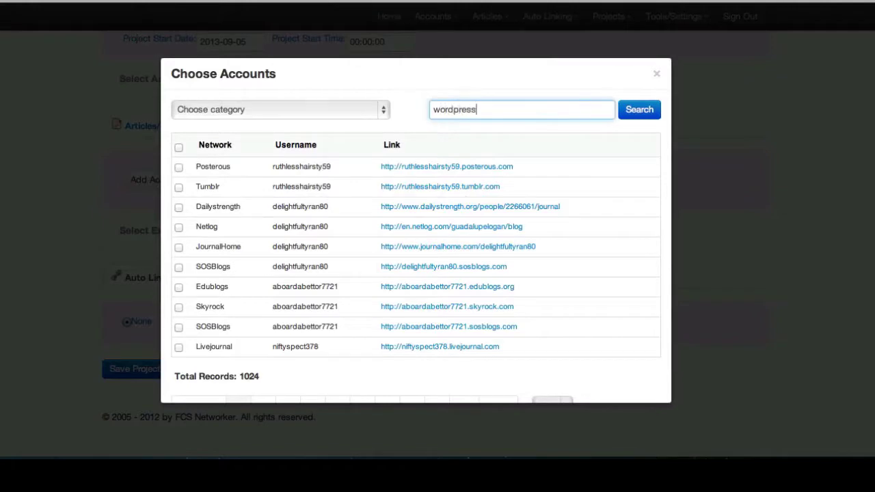
pyautogui.click(631, 114)
pyautogui.click(178, 148)
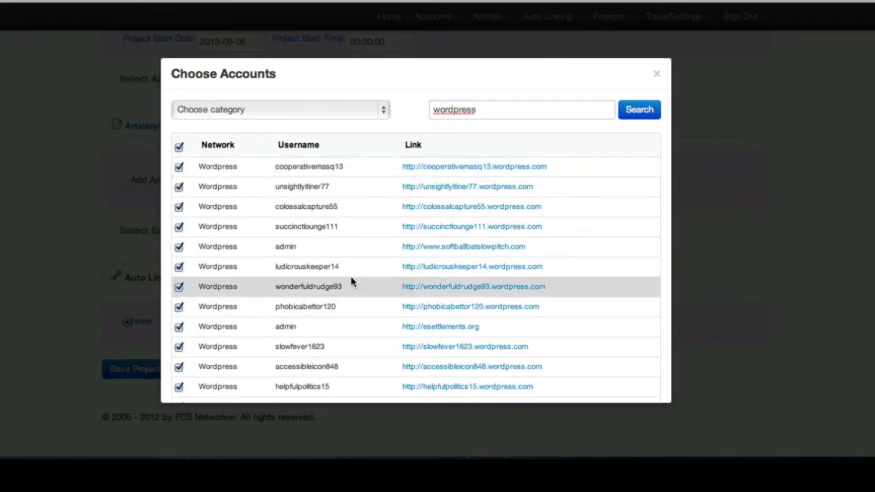
pyautogui.scroll(-5, 567, 372)
pyautogui.click(596, 381)
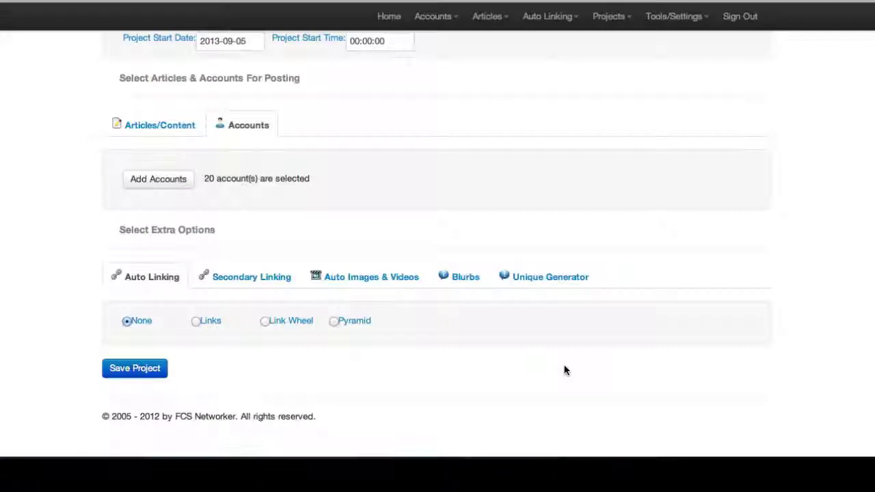
# Name the project "testproject" and set the number of days to drip to 1
pyautogui.scroll(4, 564, 369)
pyautogui.scroll(-3, 565, 371)
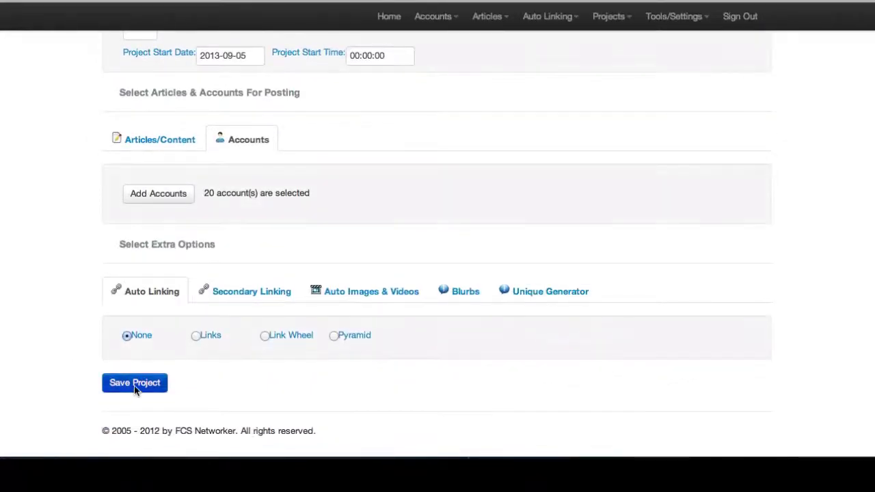
pyautogui.click(162, 380)
pyautogui.click(181, 164)
pyautogui.write('test p')
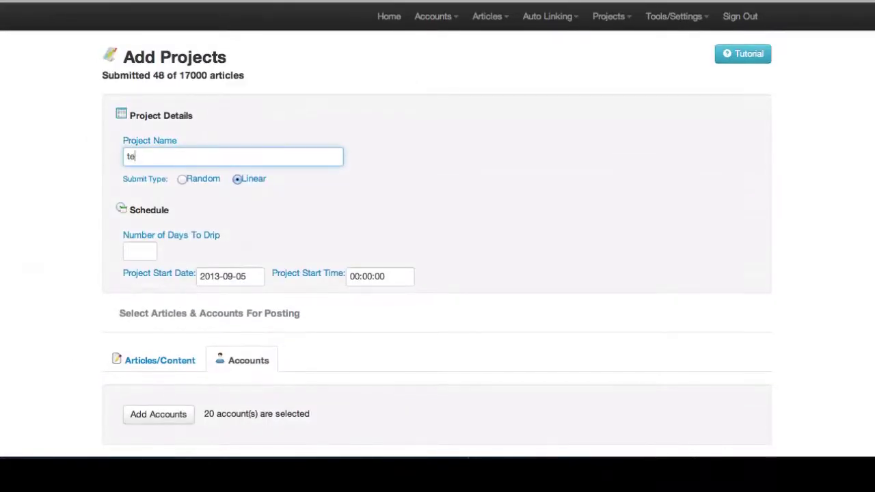
pyautogui.press('BackSpace')
pyautogui.press('BackSpace')
pyautogui.write('project')
pyautogui.press('Tab')
pyautogui.write('1')
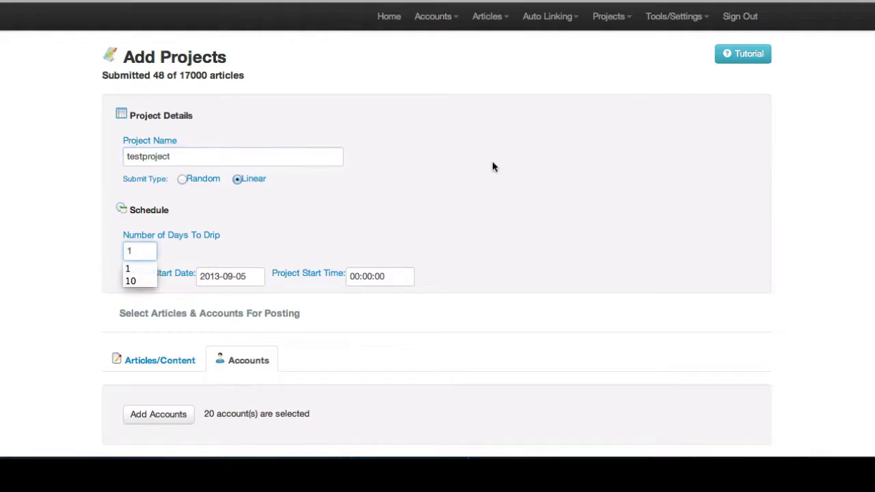
# Return to the article content settings and enable Shuffle Paragraphs, Shuffle Sentences and Spin for the Unique Generator
pyautogui.scroll(-4, 512, 260)
pyautogui.scroll(2, 512, 261)
pyautogui.scroll(-2, 453, 215)
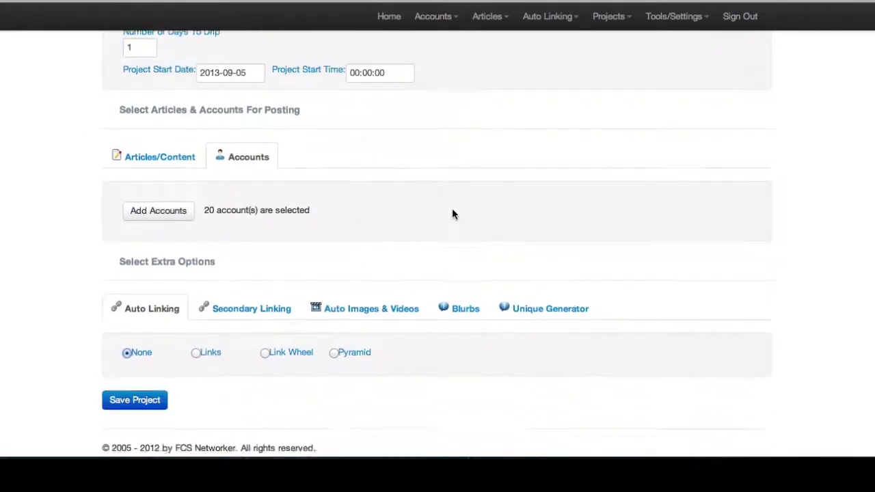
pyautogui.click(144, 126)
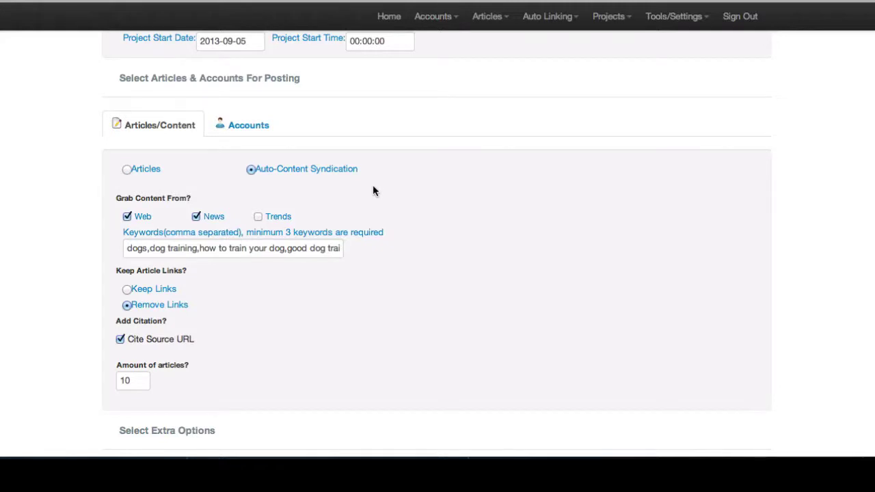
pyautogui.scroll(-3, 373, 190)
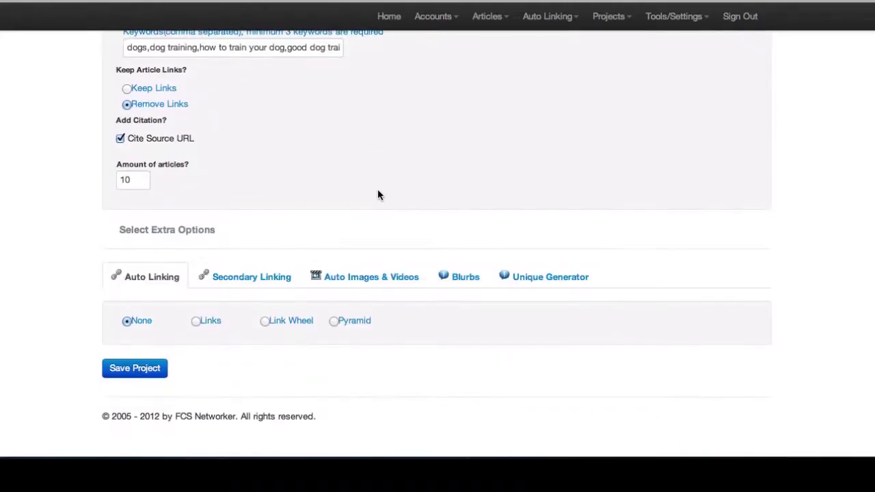
pyautogui.click(555, 280)
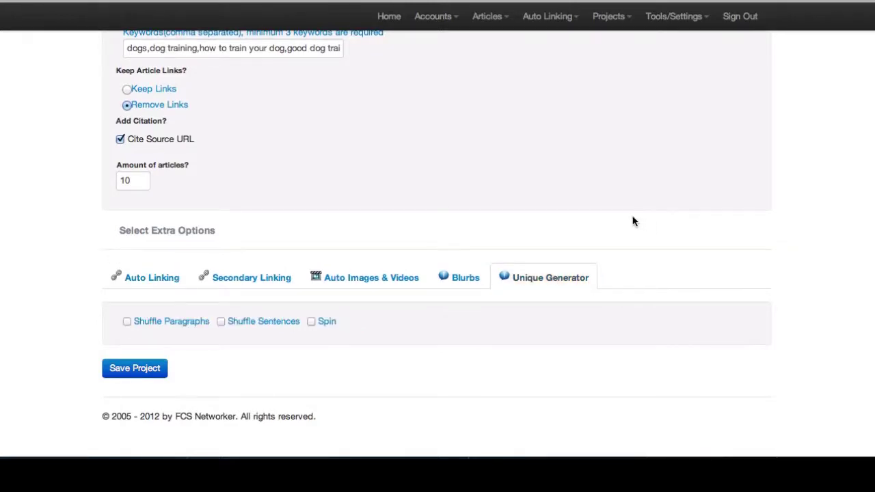
pyautogui.click(127, 322)
pyautogui.click(312, 320)
pyautogui.click(126, 322)
# Switch the content type to Articles and back to Auto-Content Syndication
pyautogui.scroll(4, 371, 183)
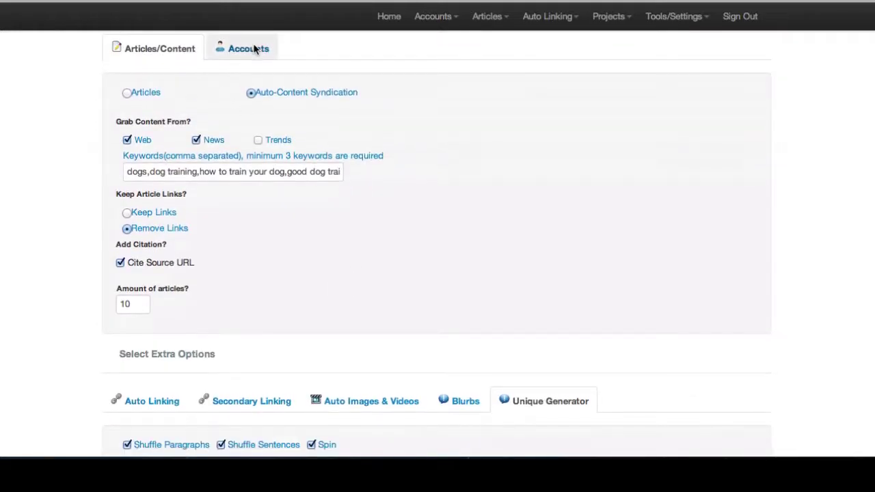
pyautogui.click(127, 94)
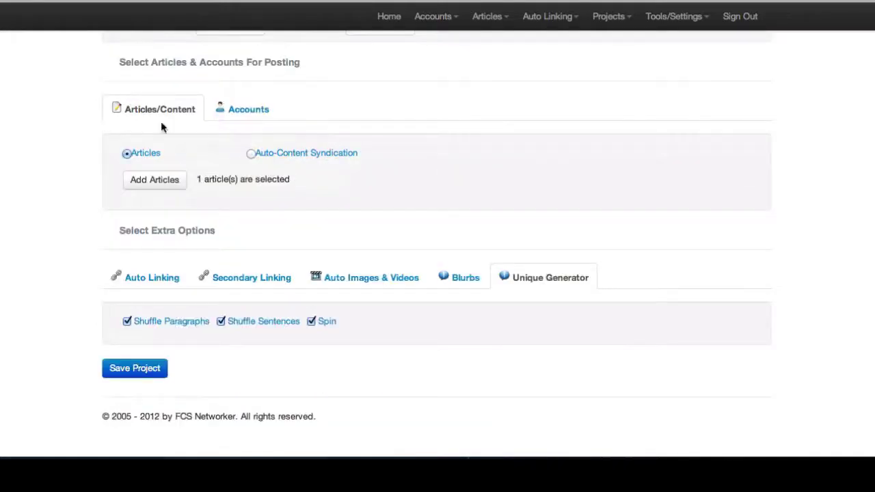
pyautogui.click(251, 153)
pyautogui.scroll(-5, 406, 244)
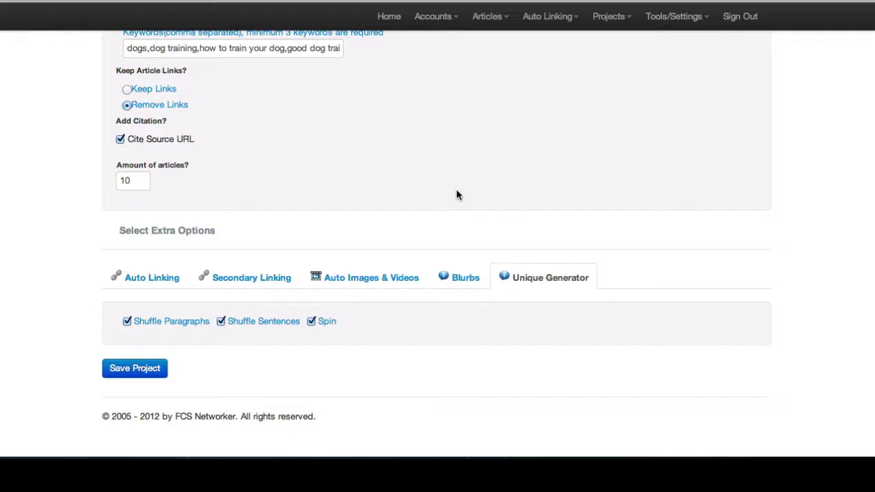
pyautogui.scroll(3, 457, 191)
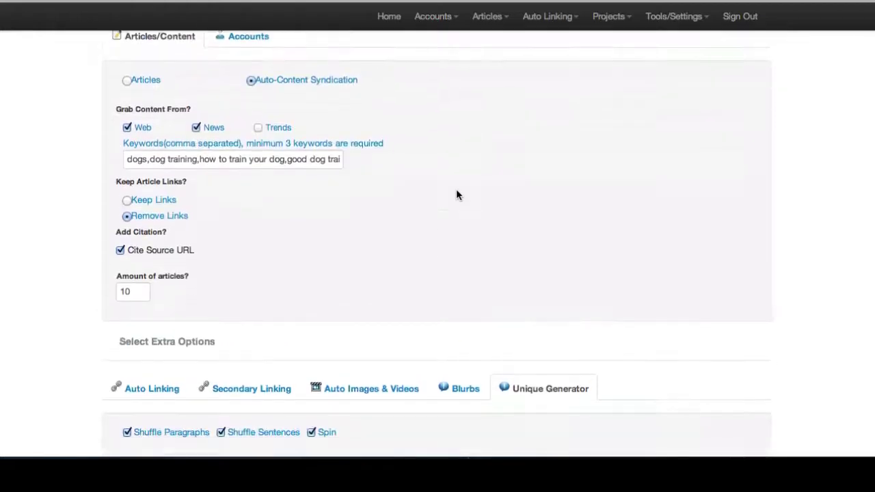
pyautogui.scroll(-2, 456, 191)
pyautogui.scroll(1, 456, 196)
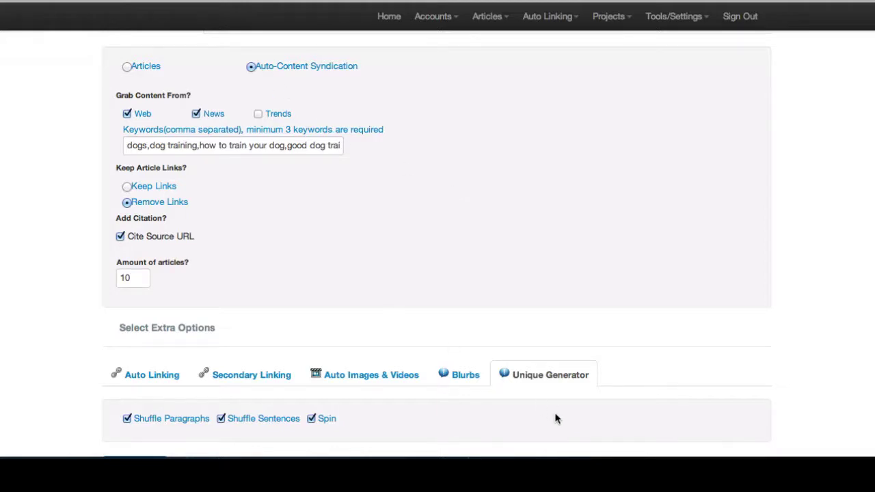
# Enable Blurbs in the extra options and choose the blurb "This is a Test" for the project
pyautogui.scroll(-2, 555, 417)
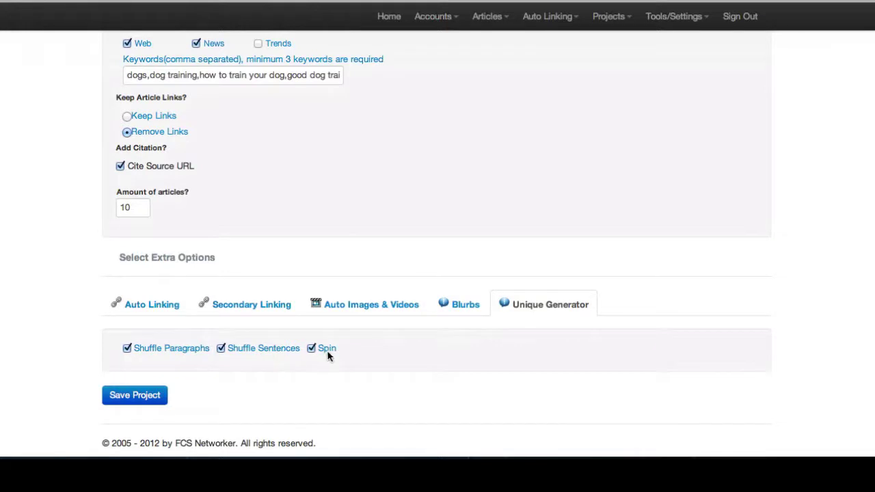
pyautogui.click(465, 305)
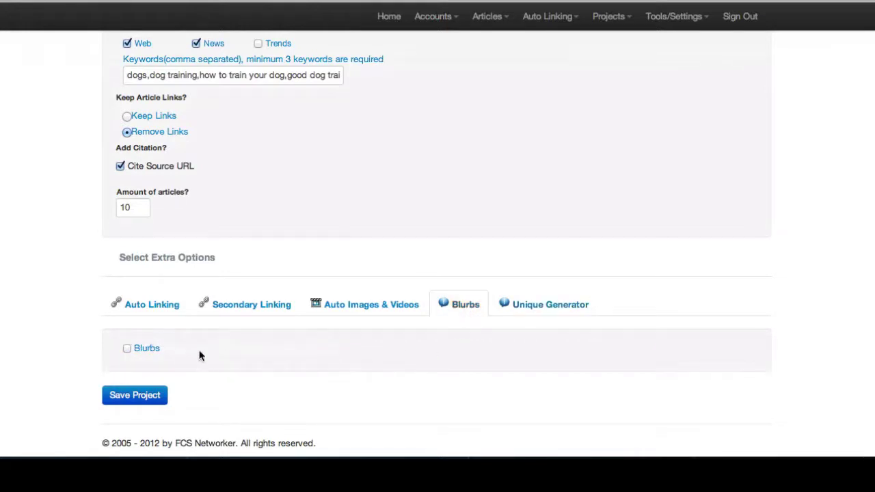
pyautogui.click(127, 348)
pyautogui.click(167, 374)
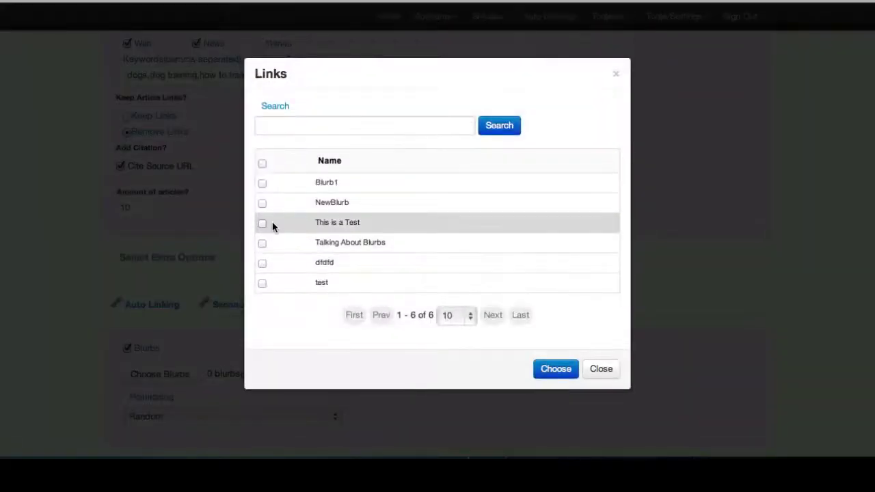
pyautogui.click(263, 223)
pyautogui.click(548, 367)
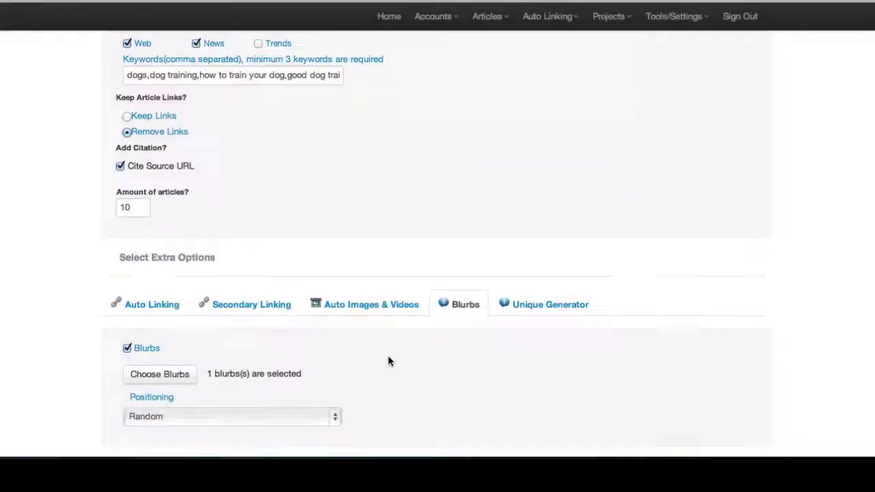
# Save the project and open the Projects Statistics page
pyautogui.scroll(-3, 388, 361)
pyautogui.scroll(2, 399, 358)
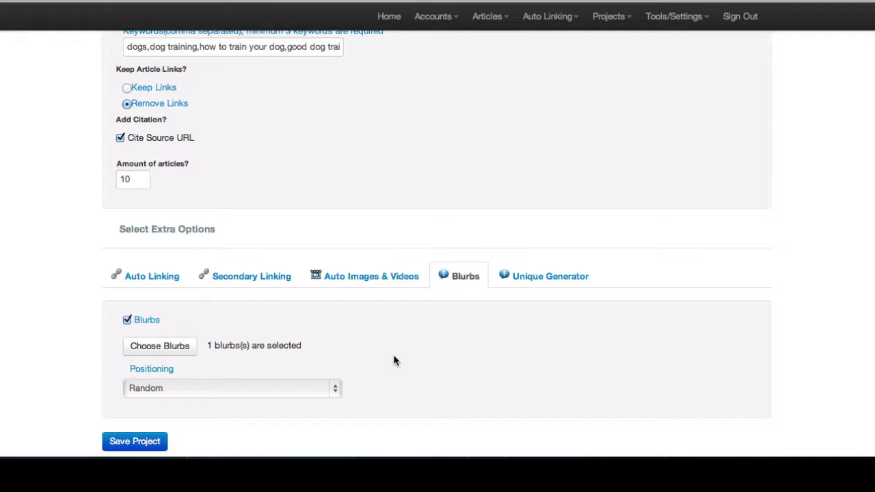
pyautogui.scroll(-2, 393, 361)
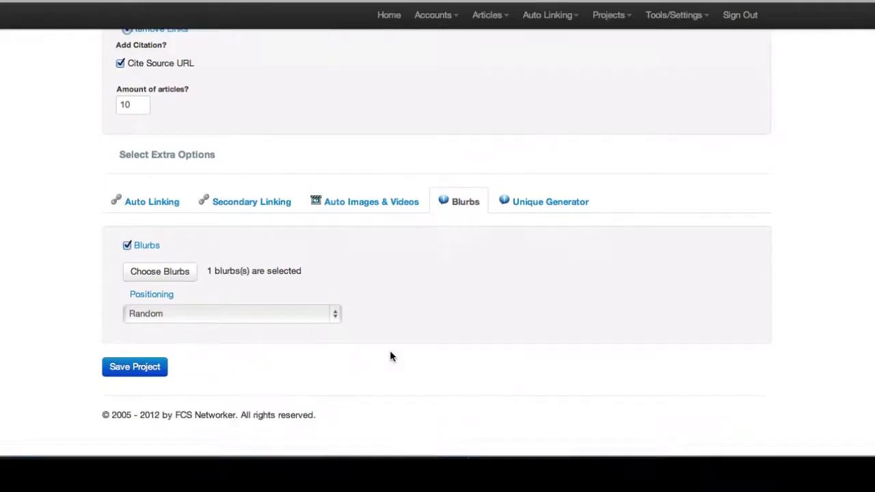
pyautogui.click(138, 370)
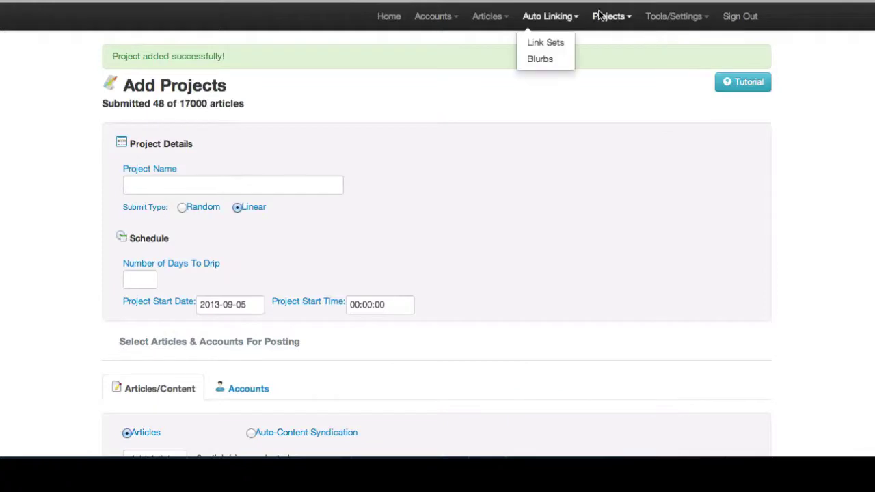
pyautogui.moveTo(609, 16)
pyautogui.click(617, 60)
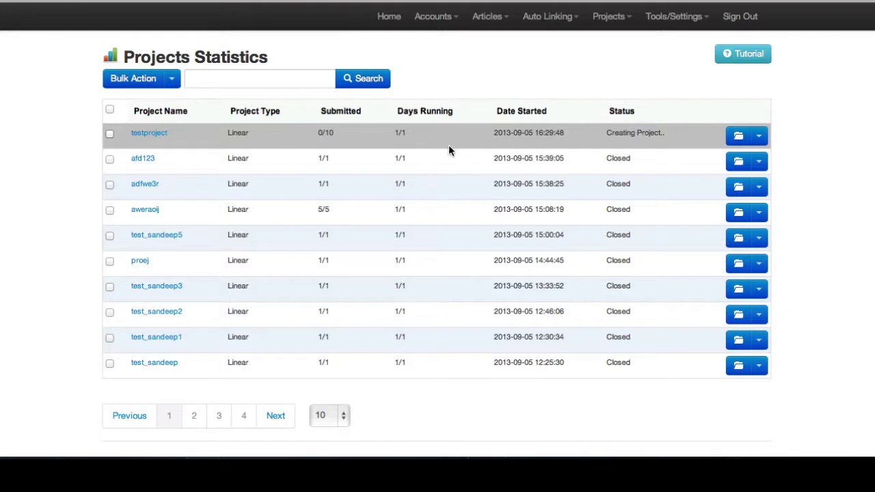
# Open the statistics of the "aweraoij" project and check the article source of each submission
pyautogui.scroll(-1, 430, 146)
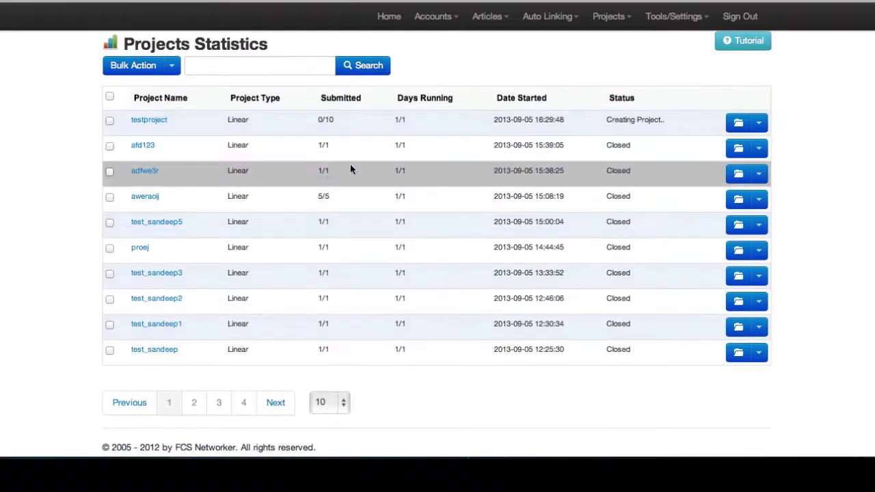
pyautogui.scroll(-2, 301, 170)
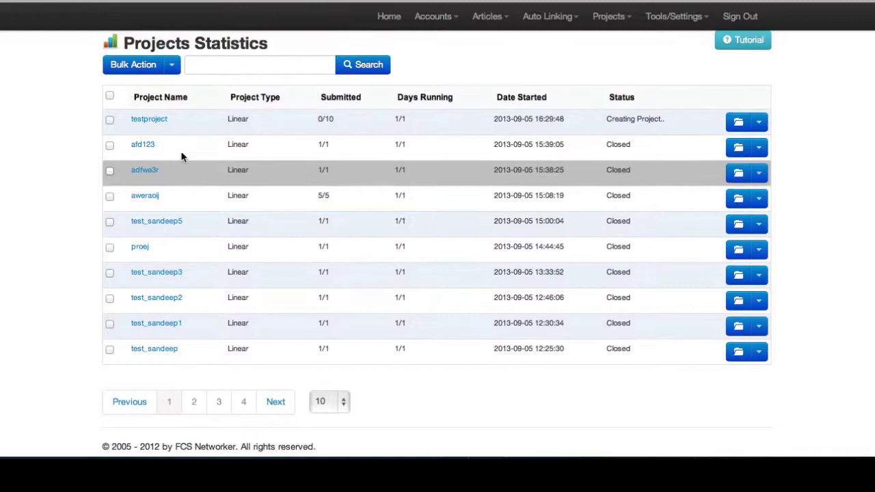
pyautogui.click(141, 145)
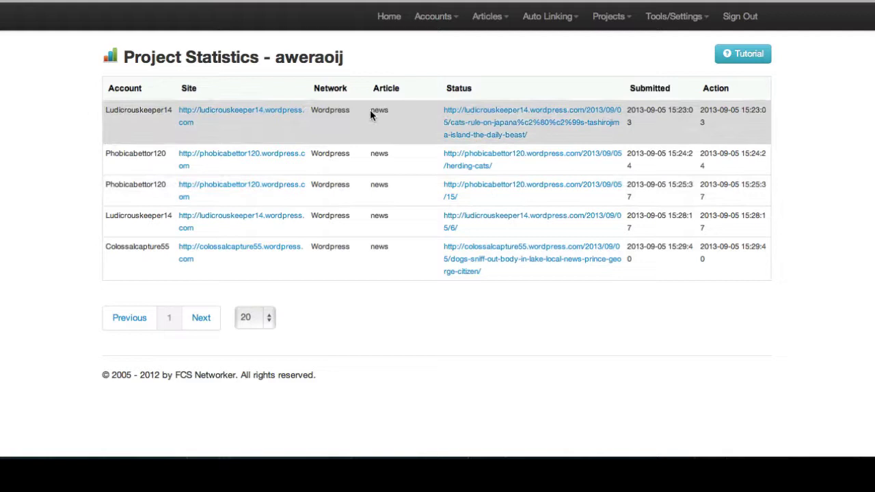
pyautogui.moveTo(370, 115)
pyautogui.mouseDown()
pyautogui.moveTo(396, 188)
pyautogui.moveTo(392, 228)
pyautogui.mouseUp()
pyautogui.click(395, 243)
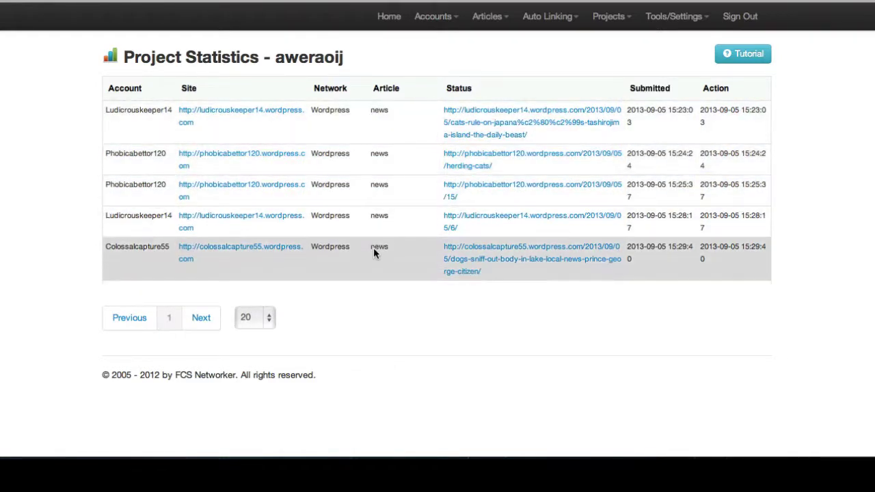
# Open the published post "Dogs sniff out body in lake" from the last submission and read through it to the source citation
pyautogui.click(515, 259)
pyautogui.scroll(-5, 469, 174)
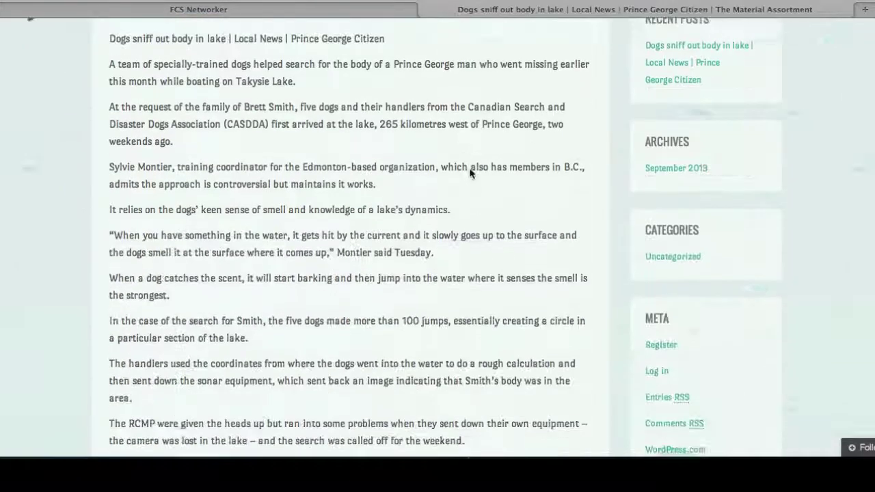
pyautogui.scroll(-15, 470, 175)
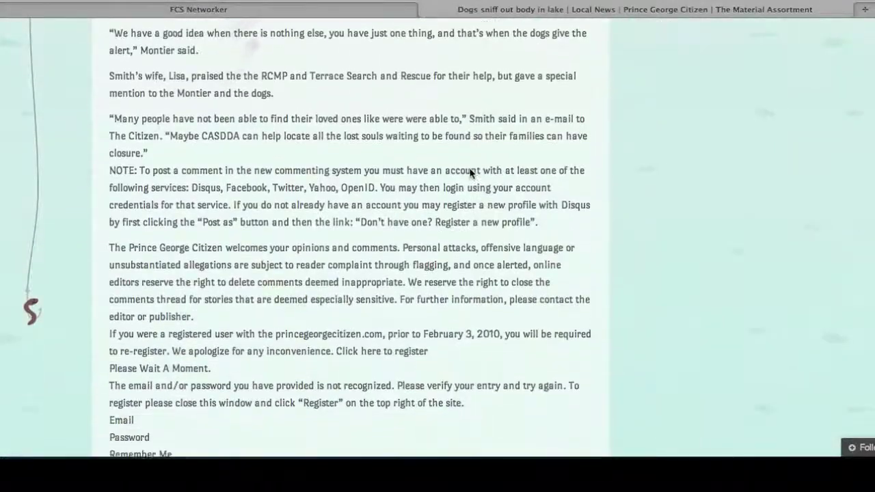
pyautogui.scroll(-5, 470, 174)
pyautogui.press('Home')
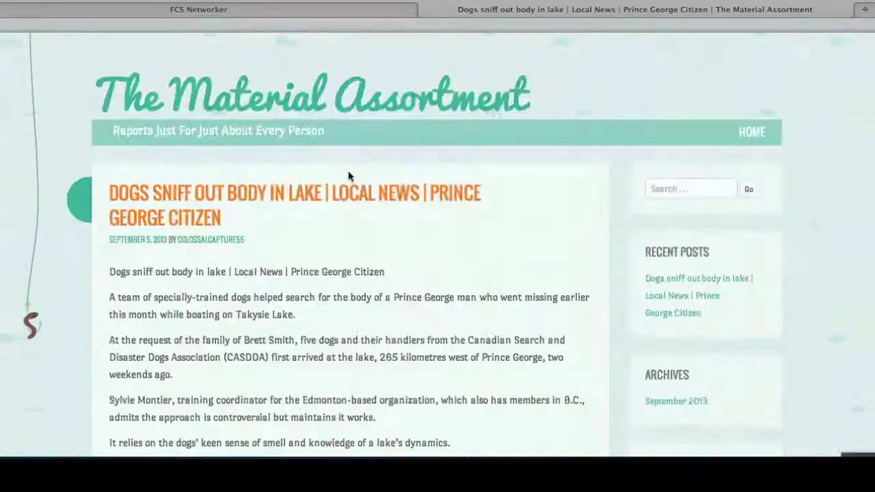
pyautogui.scroll(-12, 349, 177)
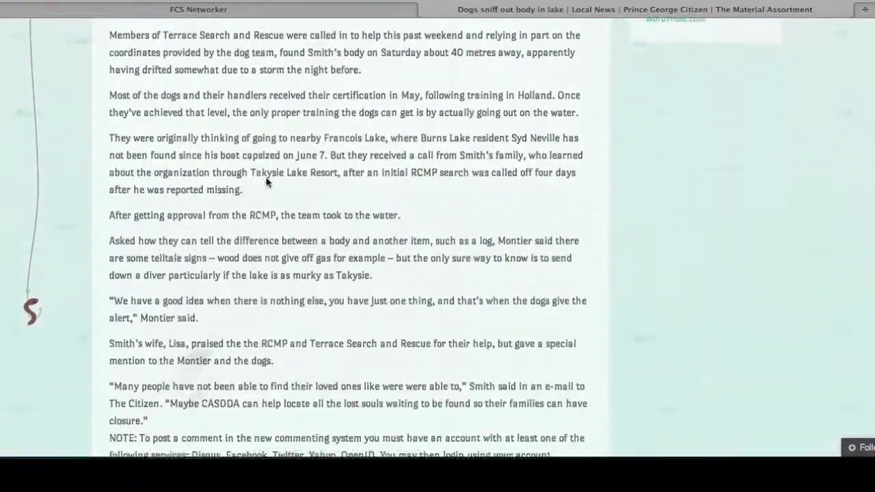
pyautogui.scroll(-9, 267, 181)
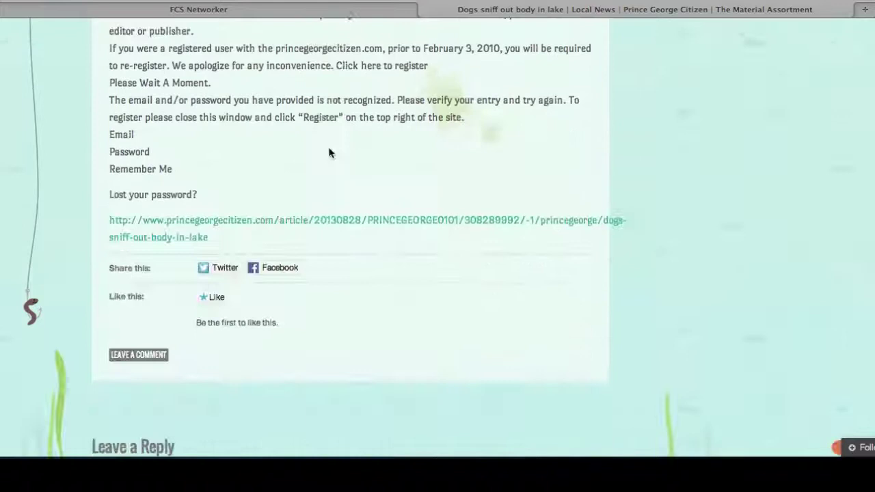
pyautogui.scroll(-2, 326, 152)
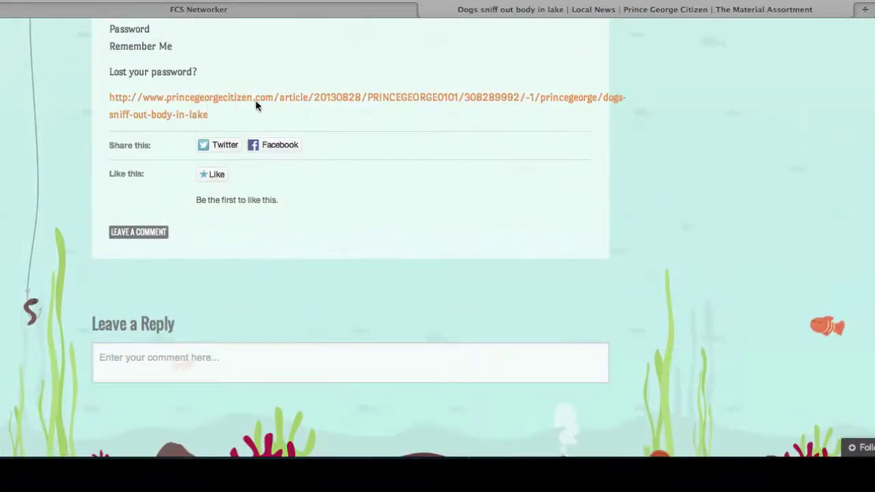
# Follow the cited source URL, look over the original Prince George Citizen article, and close it to return to FCS Networker
pyautogui.scroll(1, 305, 108)
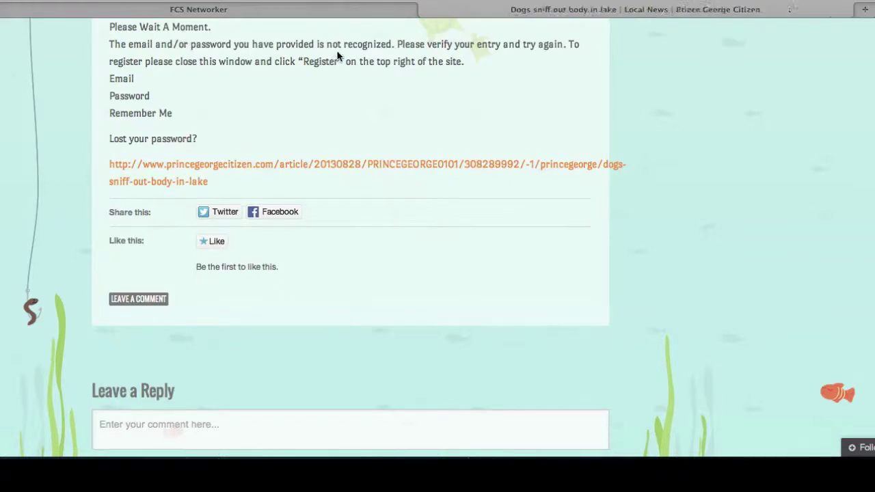
pyautogui.hotkey('ctrl', 'Tab')
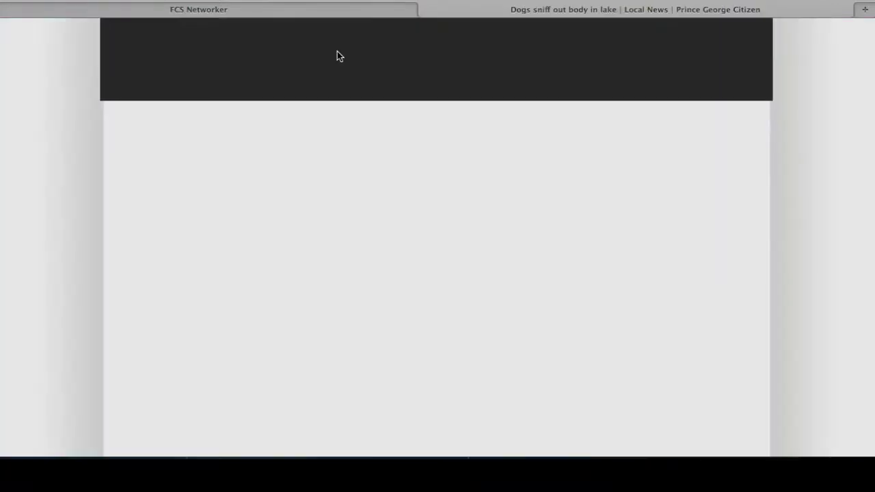
pyautogui.scroll(-10, 449, 176)
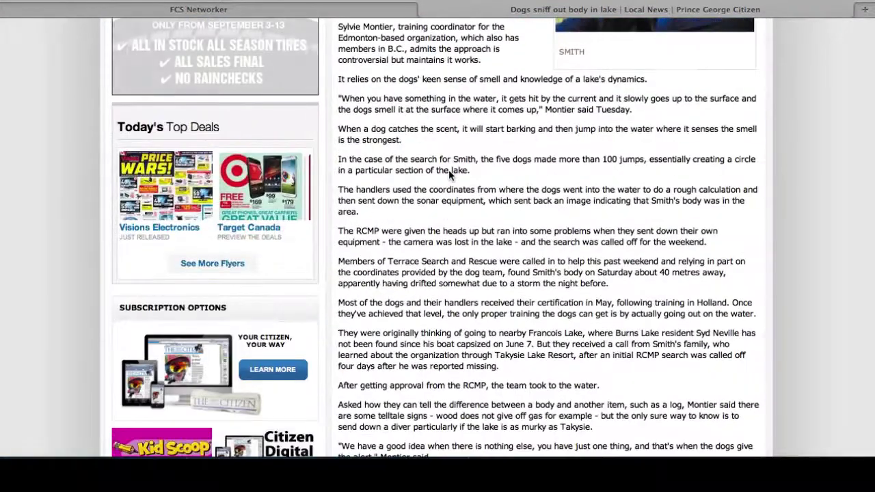
pyautogui.scroll(10, 449, 171)
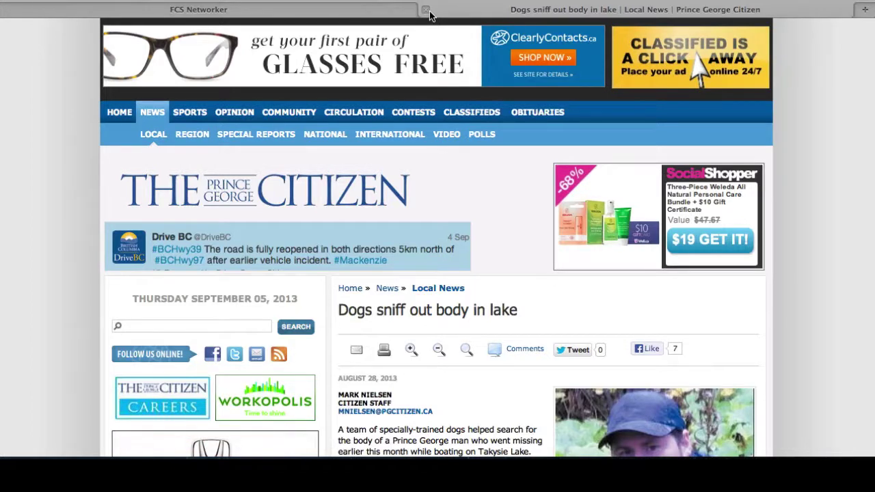
pyautogui.click(425, 10)
# Return to Projects Statistics, open the statistics of "testproject" and review the accounts, article sources and posting status
pyautogui.click(609, 17)
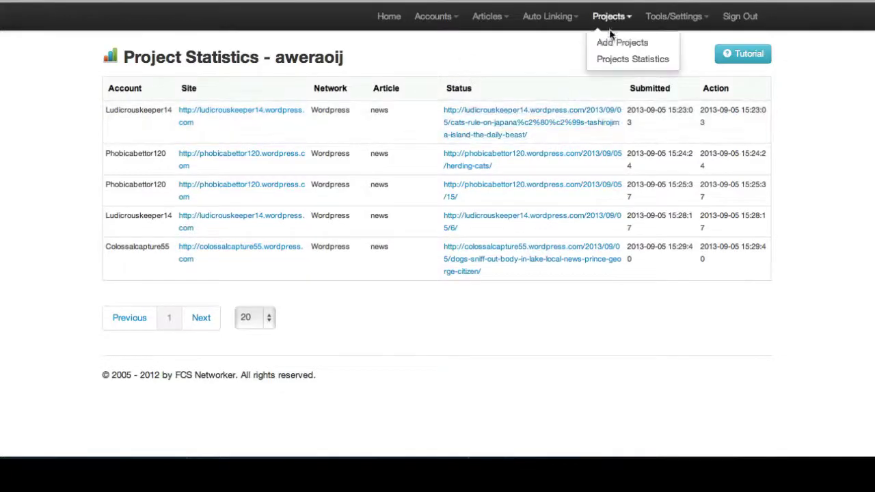
pyautogui.click(612, 60)
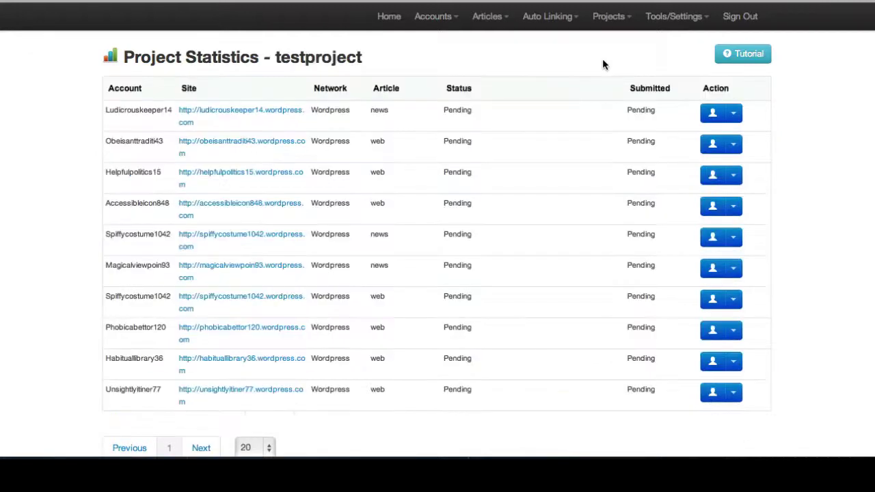
pyautogui.scroll(-2, 434, 88)
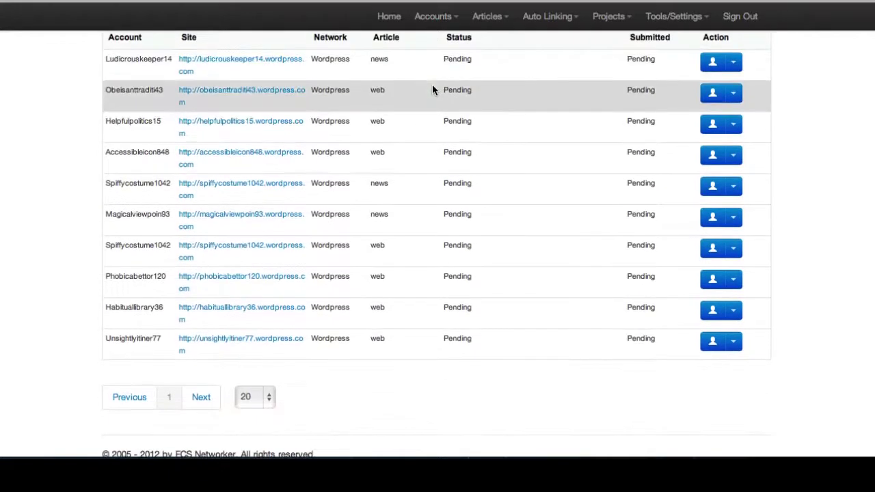
pyautogui.scroll(2, 432, 90)
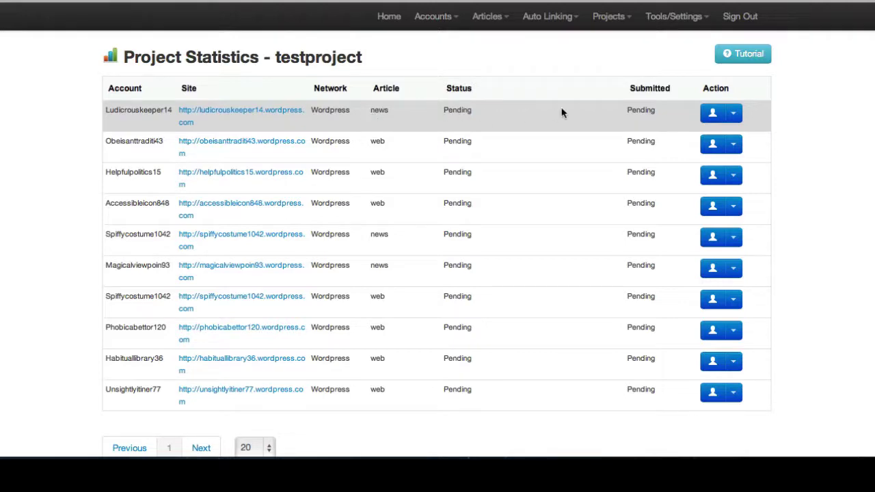
pyautogui.scroll(-1, 559, 129)
pyautogui.scroll(2, 559, 128)
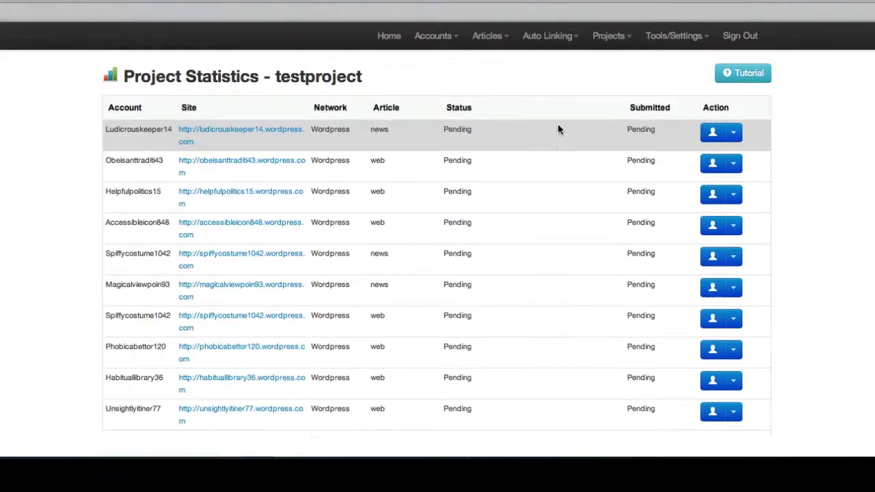